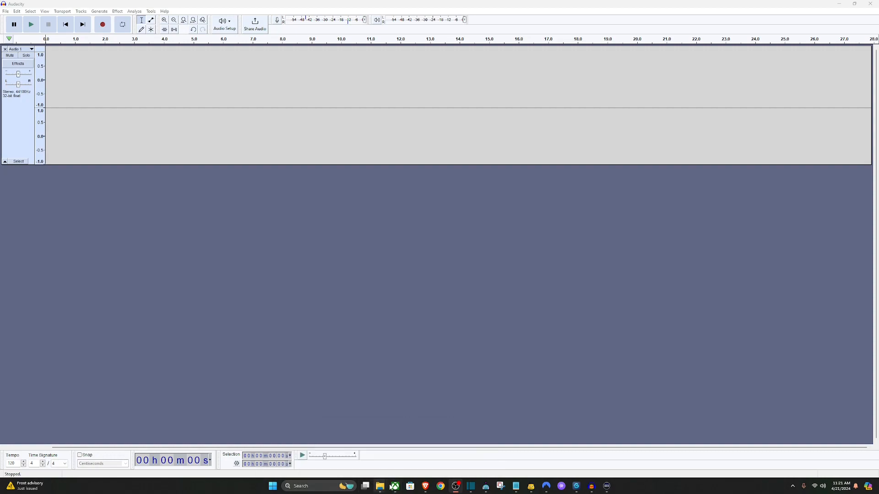
Open the Downloads folder and play the video "Episode 2 - Games, movies, music.mp4" in VLC.
mouse_move(383, 489)
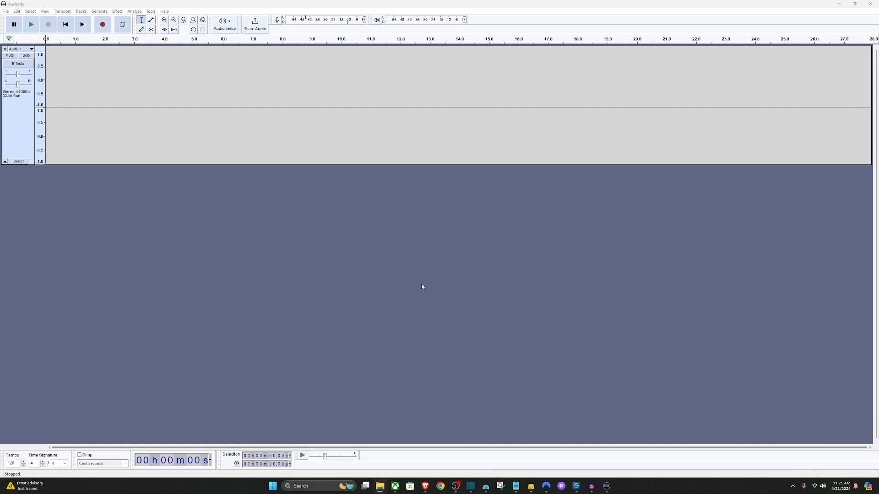
left_click_drag(421, 208, 680, 331)
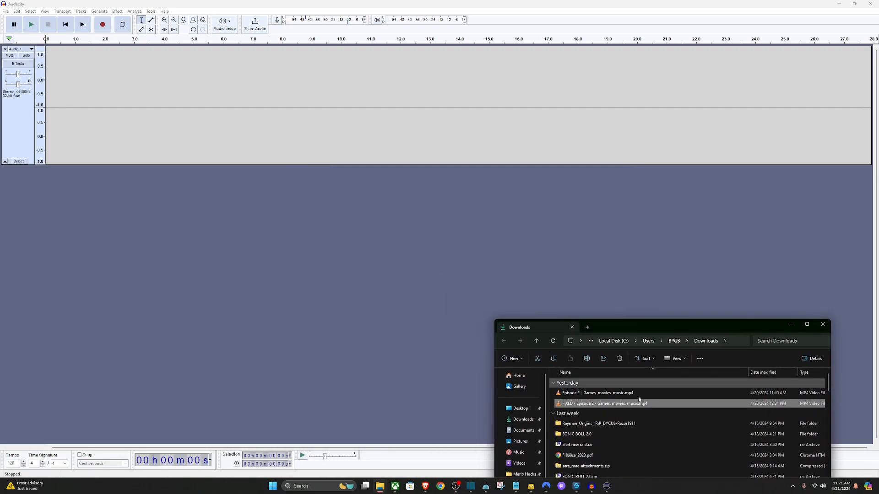
left_click(605, 397)
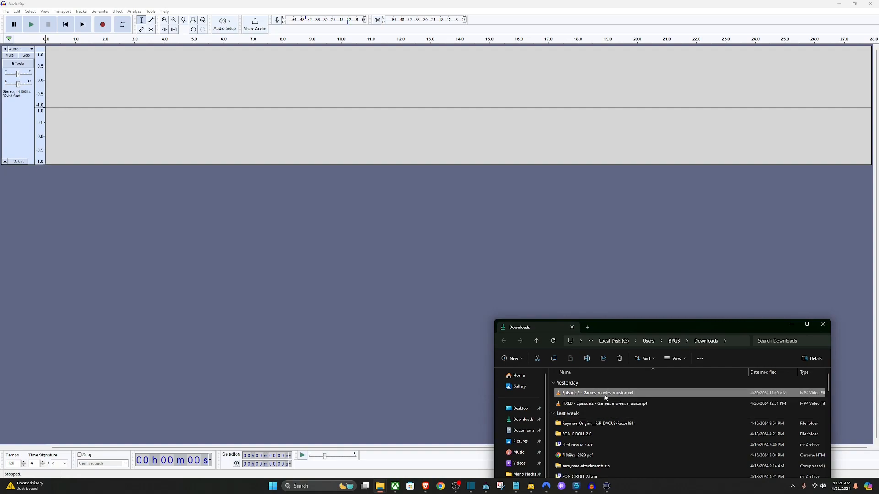
double_click(605, 396)
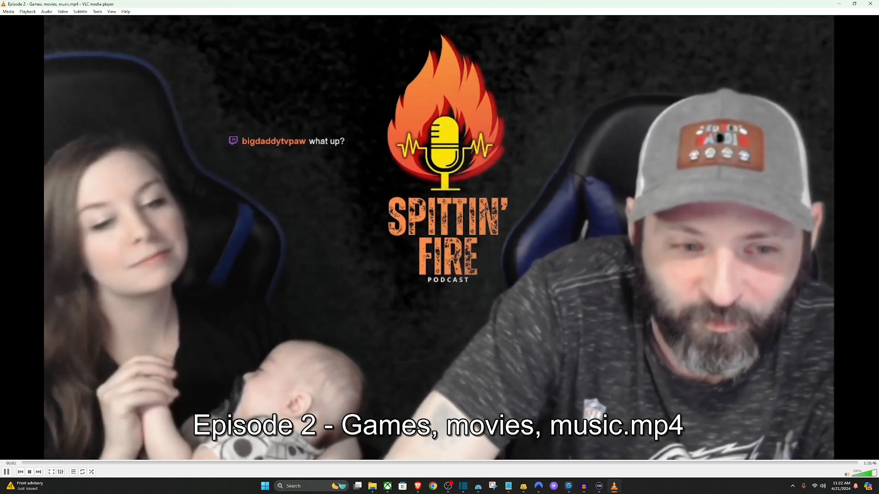
Replay the video's opening seconds from the start at a raised volume, pause it and close the player.
left_click(7, 473)
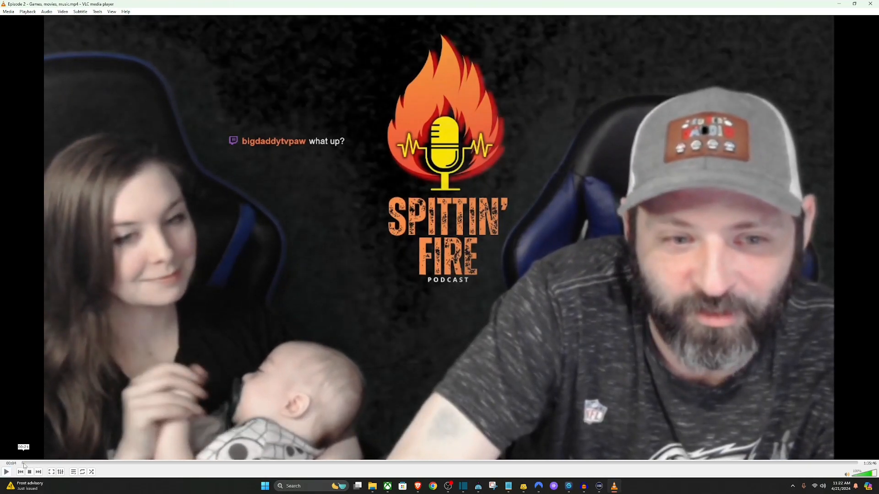
left_click(21, 464)
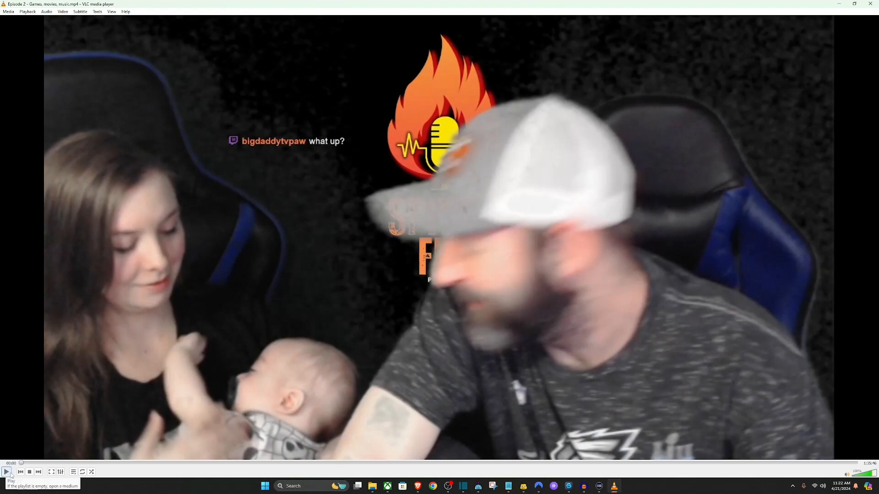
left_click(876, 475)
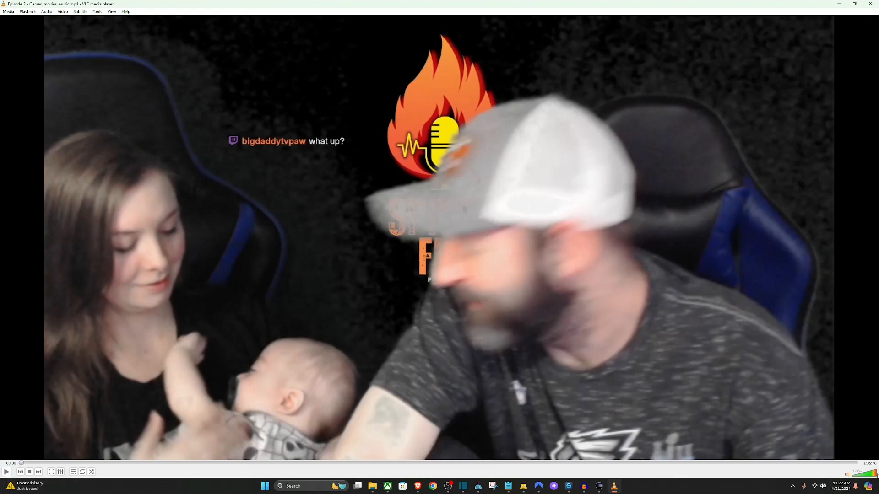
left_click(7, 472)
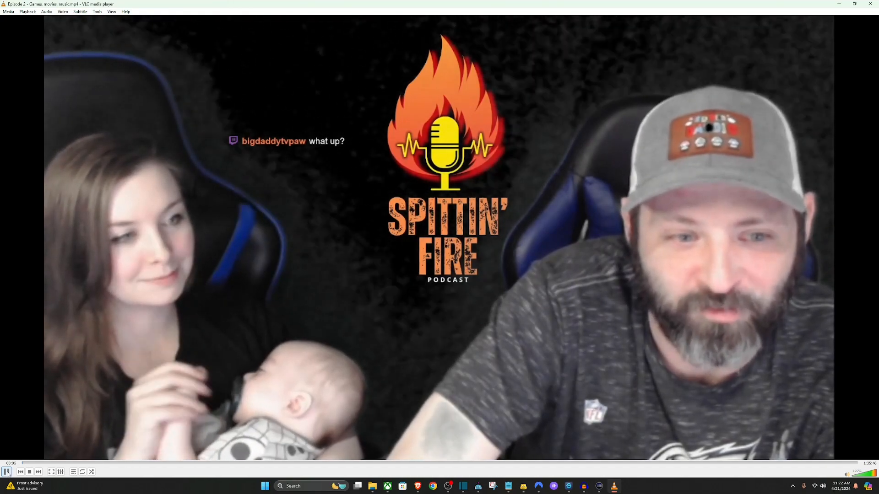
left_click(7, 472)
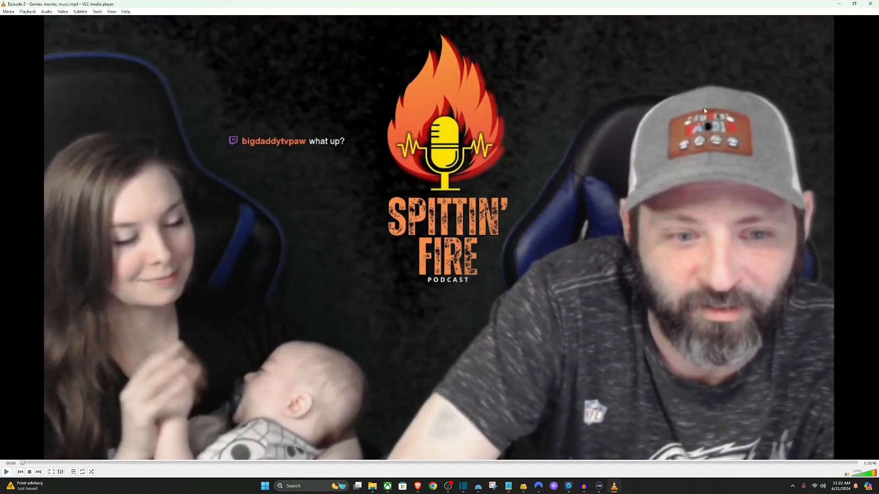
left_click(869, 4)
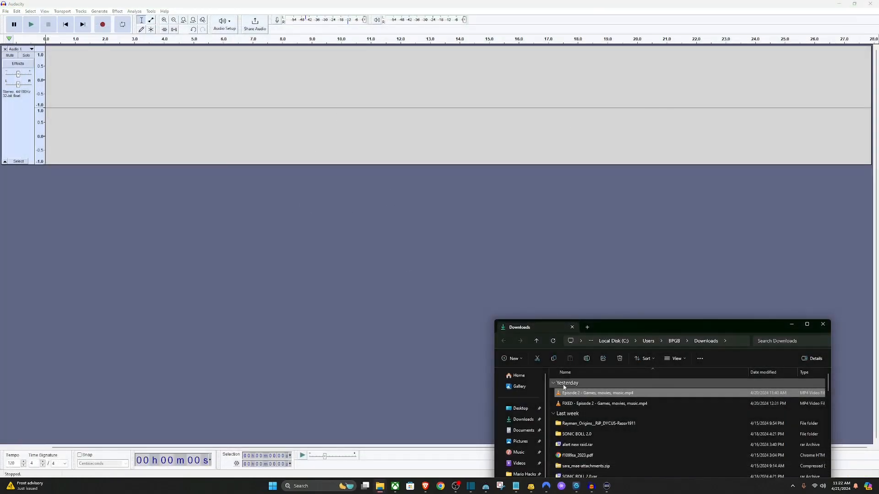
Import "Episode 2 - Games, movies, music.mp4" from Downloads into the Audacity project and return to the start of the track.
left_click_drag(583, 397, 119, 93)
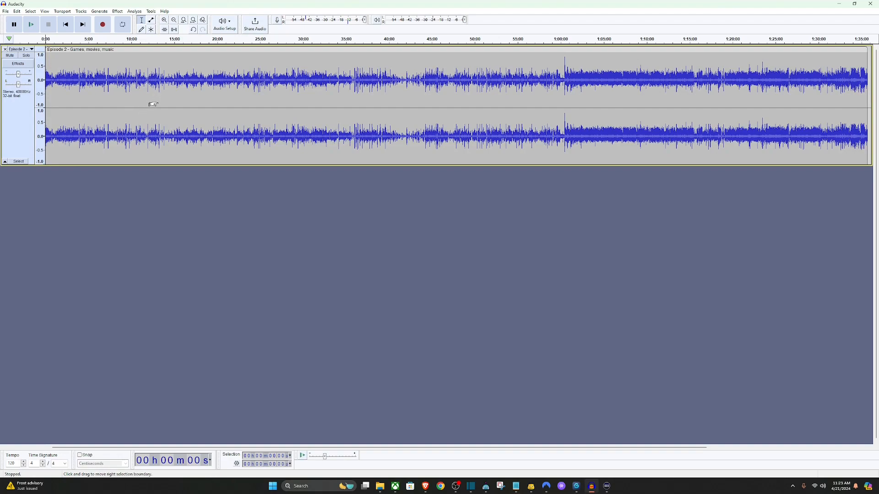
scroll(153, 105, "up", 5)
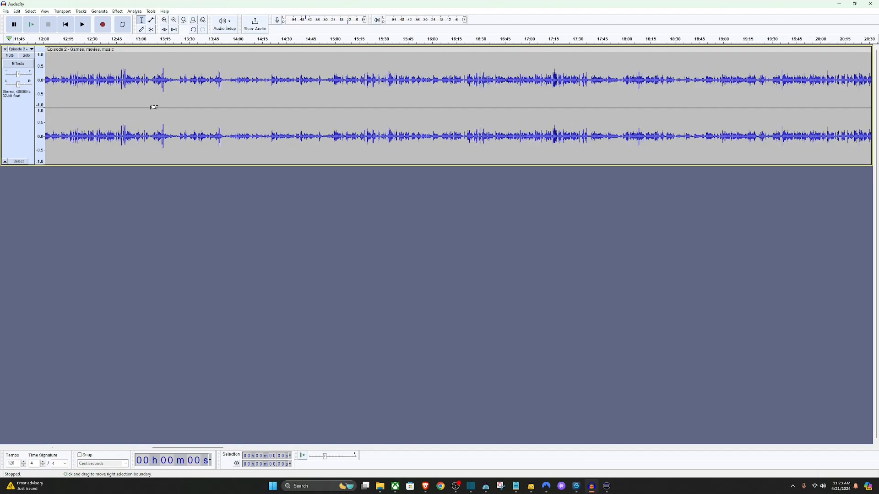
scroll(156, 108, "up", 2)
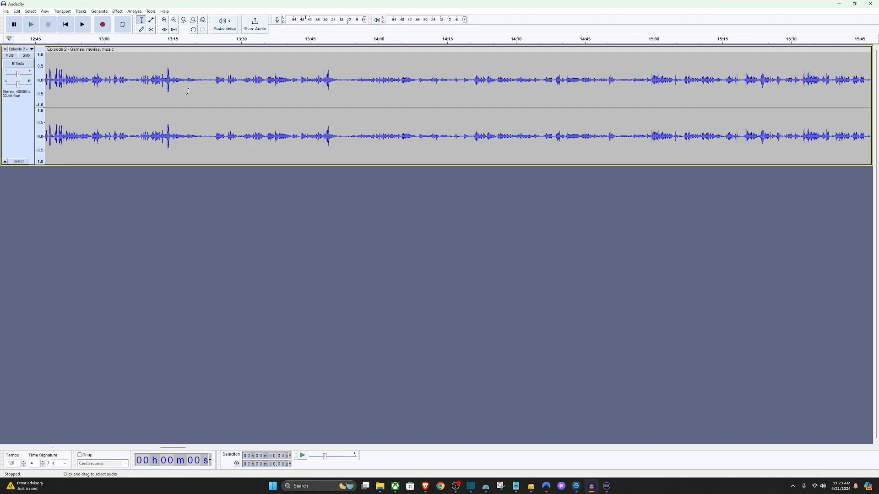
key("Home")
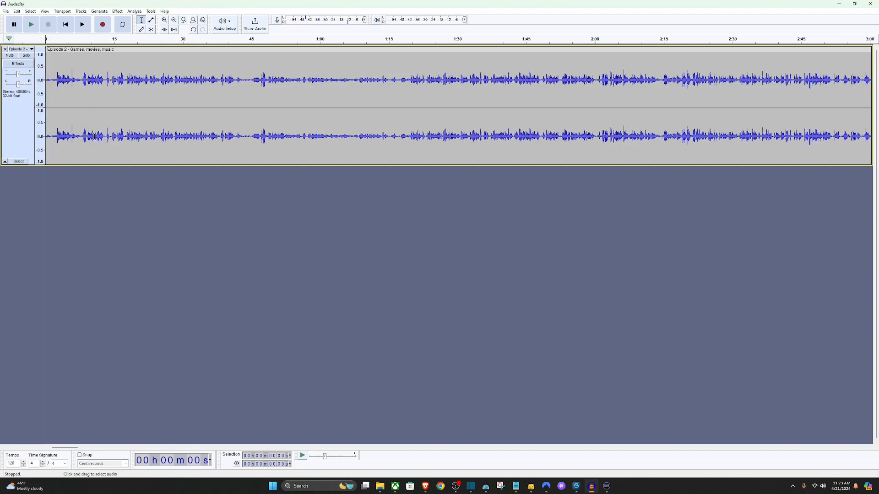
Listen to the first seconds of the track and examine its waveform for a stretch of pure background noise.
key("space")
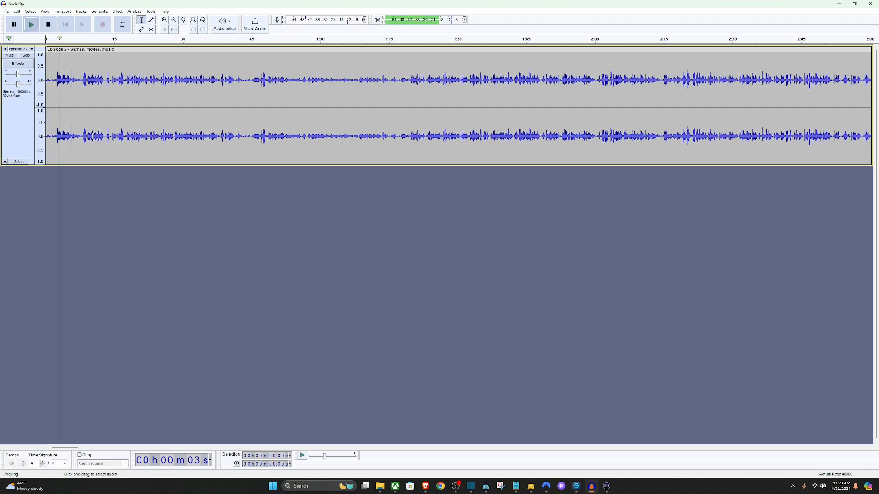
key("space")
scroll(61, 100, "up", 3, "ctrl")
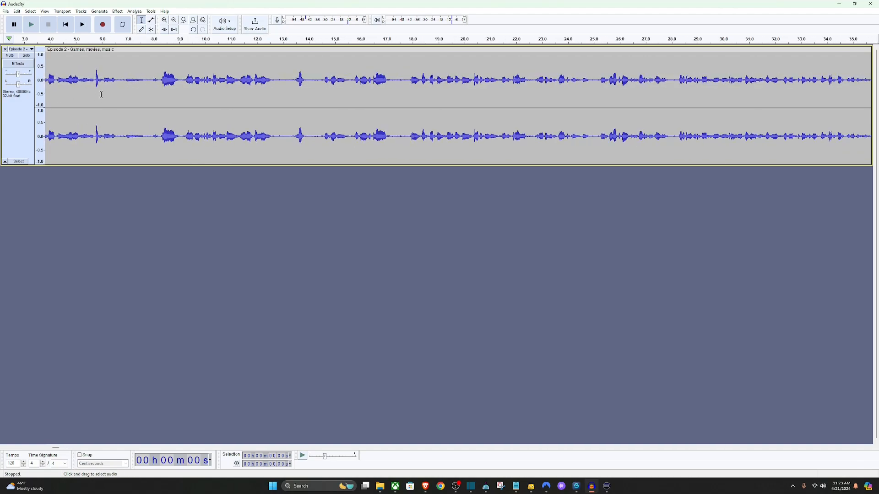
scroll(102, 94, "left", 3)
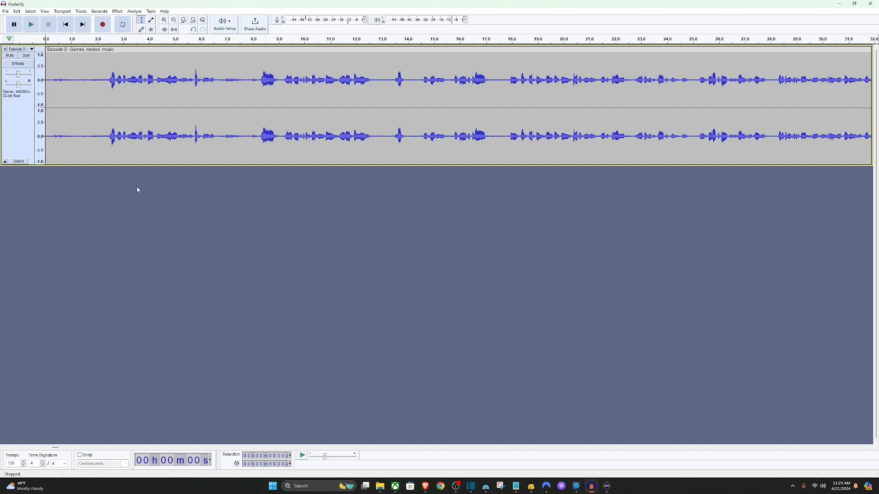
key("space")
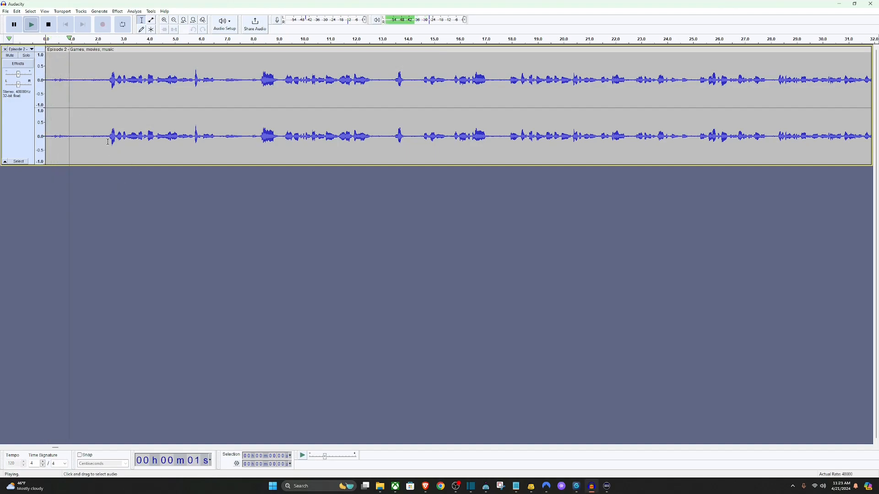
key("space")
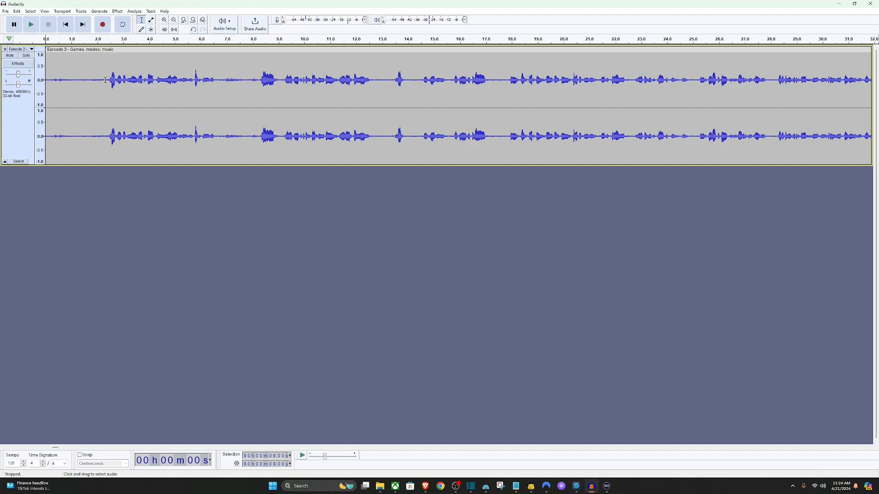
Copy the speech-free stretch from about 0.9 to 2.4 seconds and paste it 21 times in a row at the end of the track.
left_click_drag(108, 80, 69, 84)
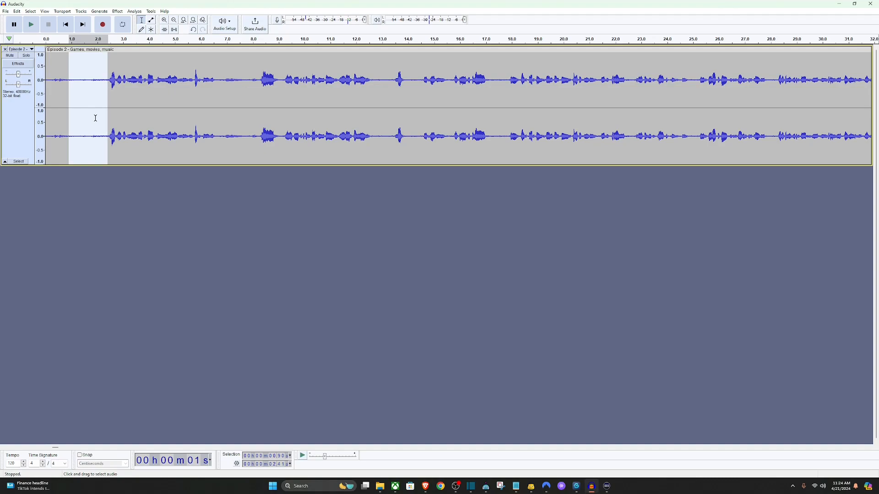
key("End")
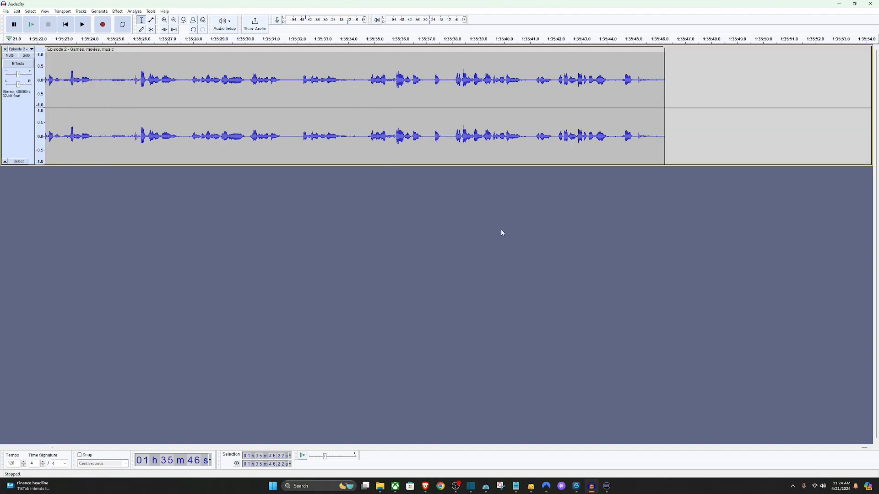
key("ctrl+v")
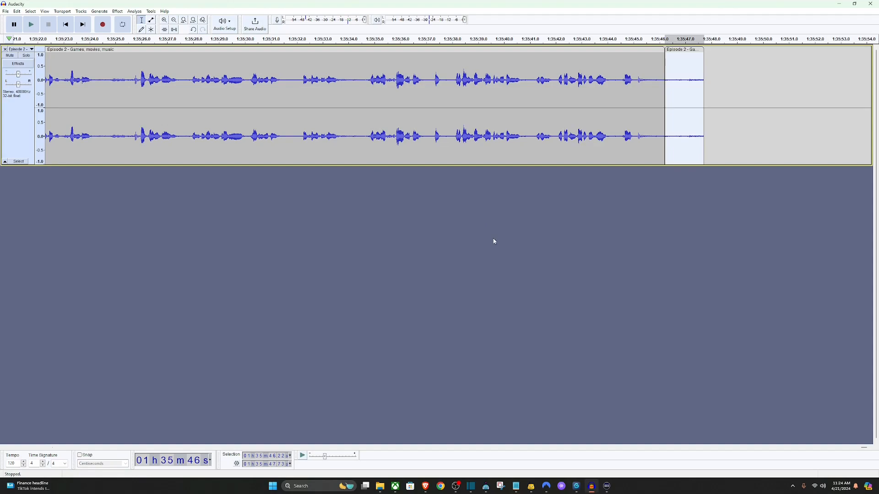
key("ctrl+v")
key("ctrl+v")
key("ctrl+v")
key("ctrl+v")
key("ctrl+v")
key("ctrl+v")
key("ctrl+v")
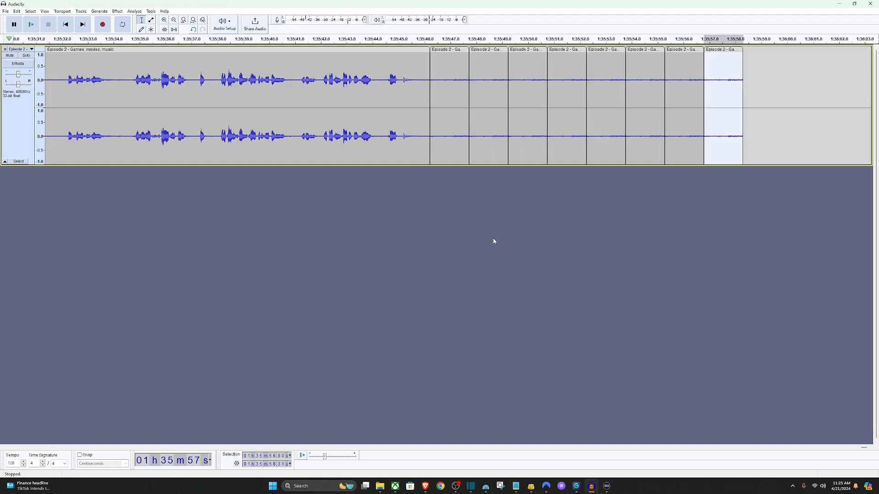
key("ctrl+v")
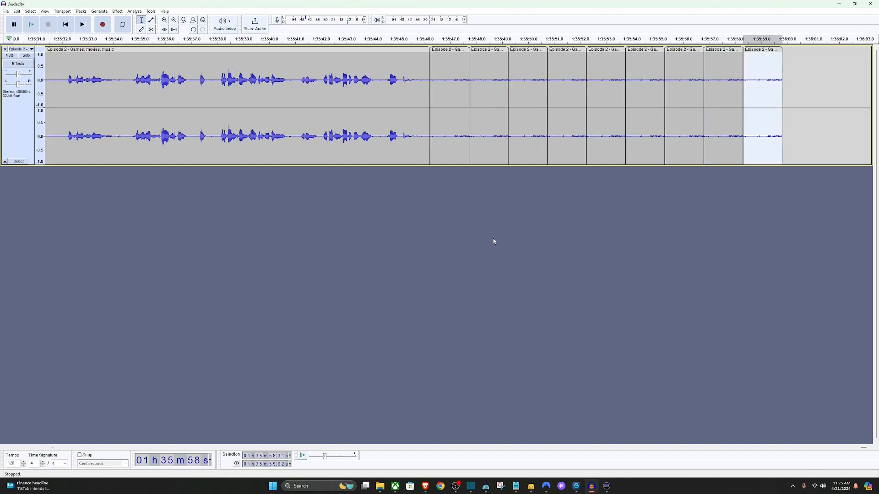
key("ctrl+v")
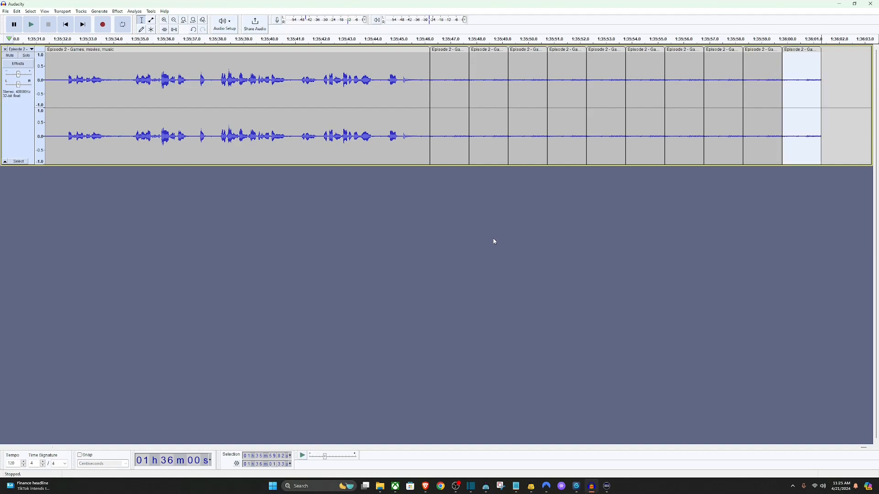
key("ctrl+v")
key("ctrl+v")
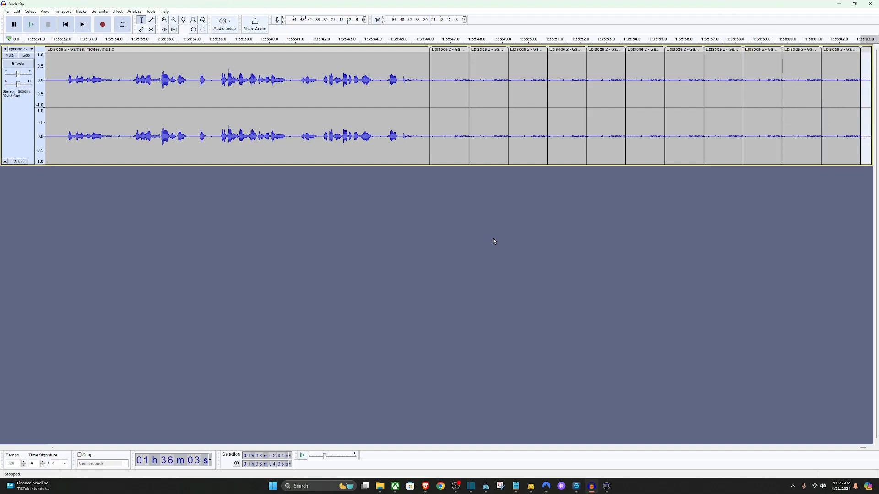
key("ctrl+v")
key("ctrl+v")
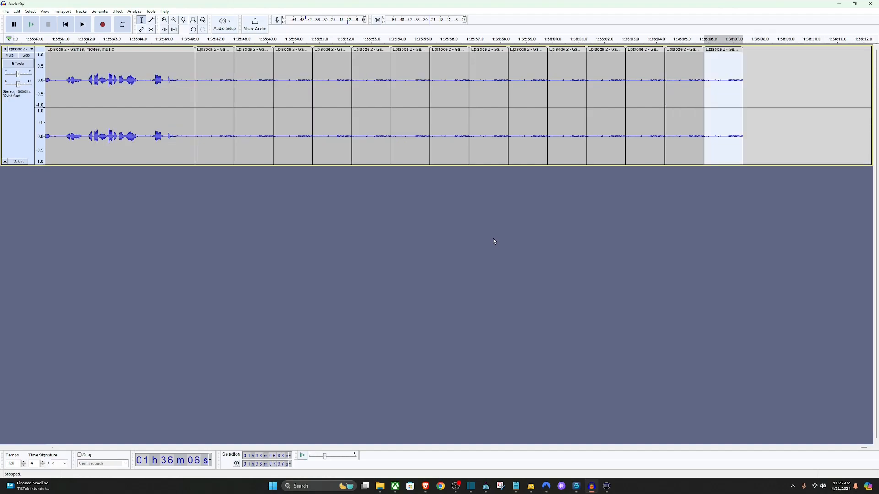
key("ctrl+v")
key("ctrl+v")
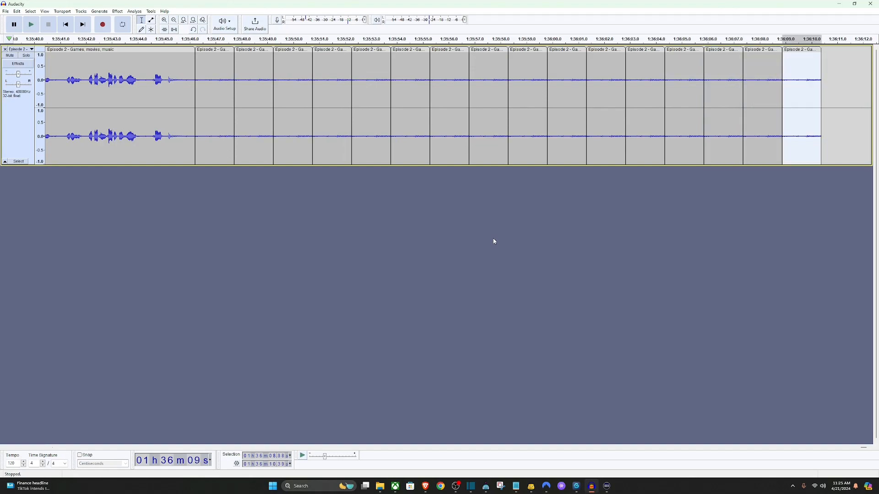
key("ctrl+v")
key("ctrl+v")
key("ctrl+v")
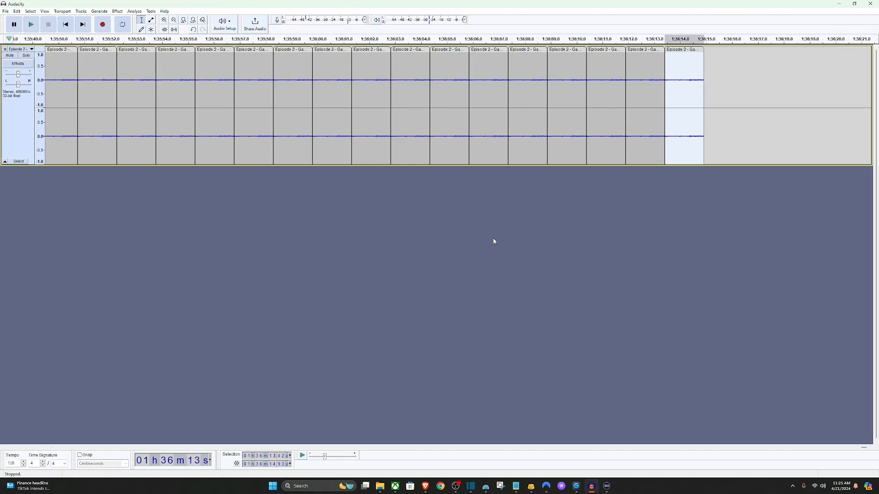
key("ctrl+v")
key("ctrl+v")
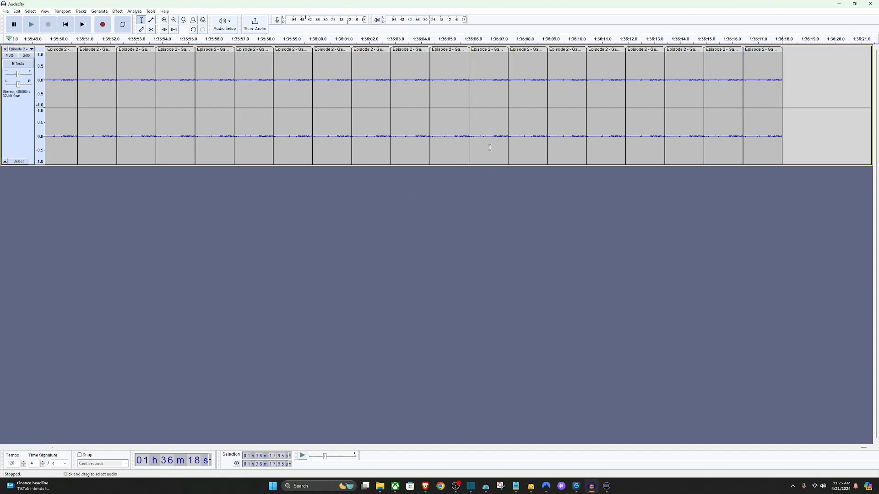
Capture a Noise Reduction profile from the repeated noise clips at the end of the track, from about 1:35:46 to 1:36:18.
scroll(491, 149, "down", 3)
scroll(491, 149, "down", 2)
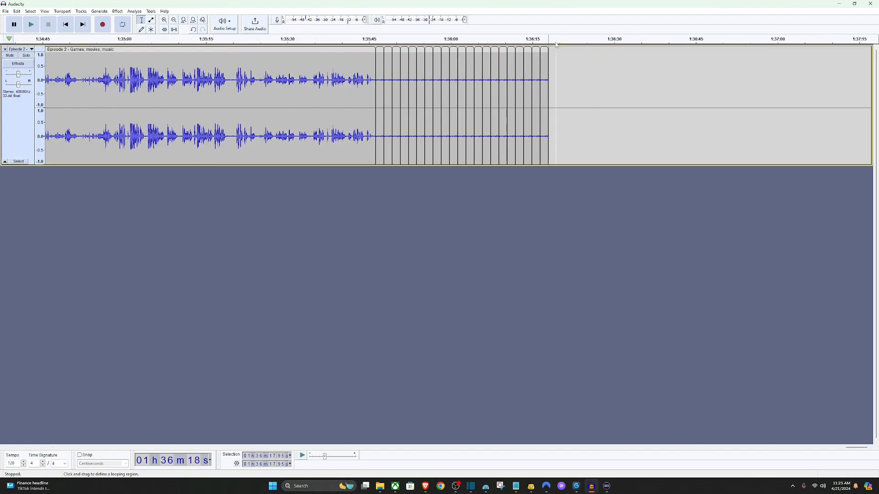
left_click_drag(551, 41, 376, 40)
left_click_drag(552, 62, 376, 75)
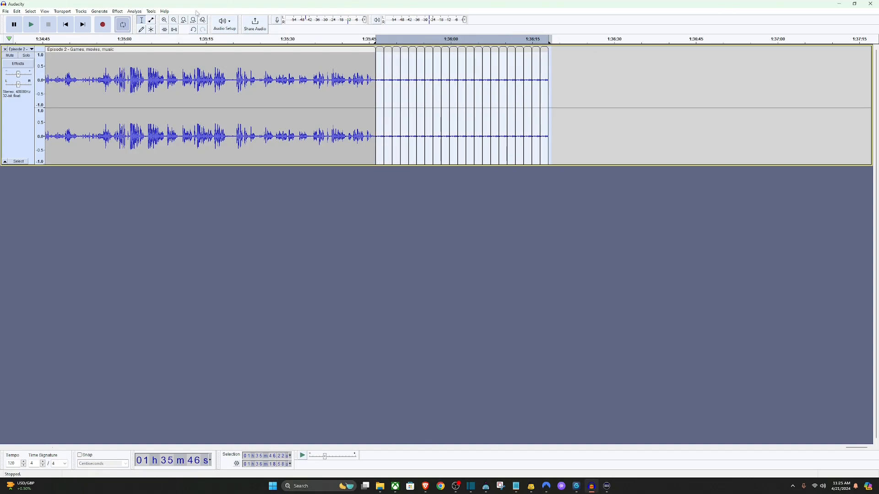
left_click(118, 12)
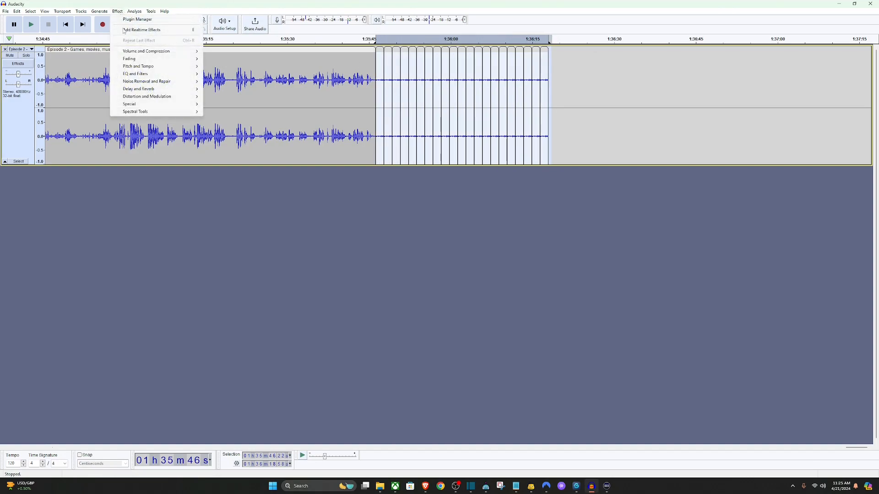
mouse_move(143, 84)
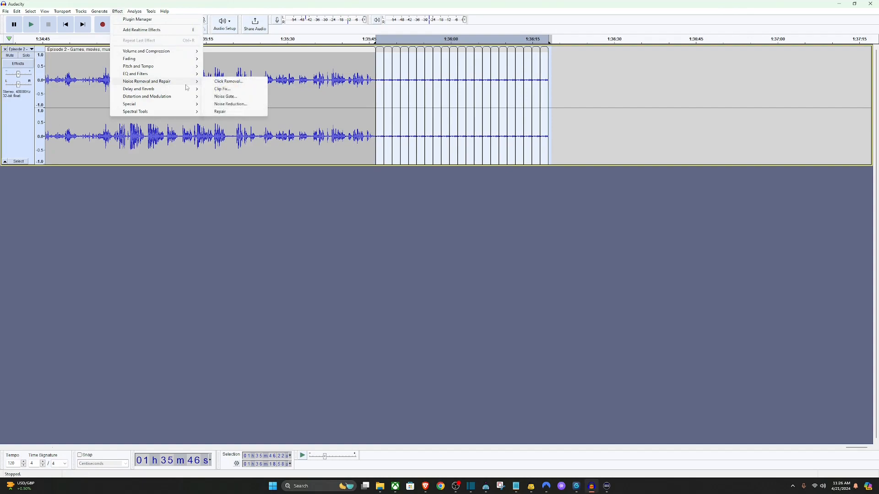
left_click(230, 104)
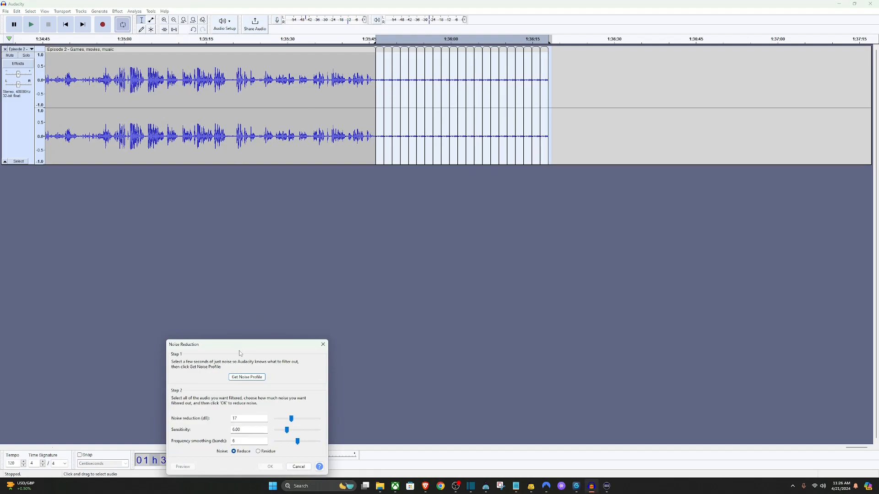
left_click_drag(247, 347, 403, 196)
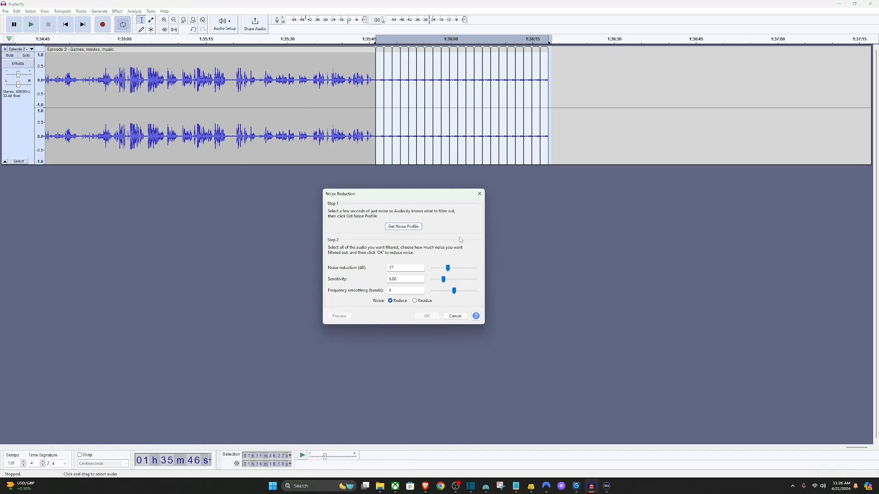
left_click(403, 228)
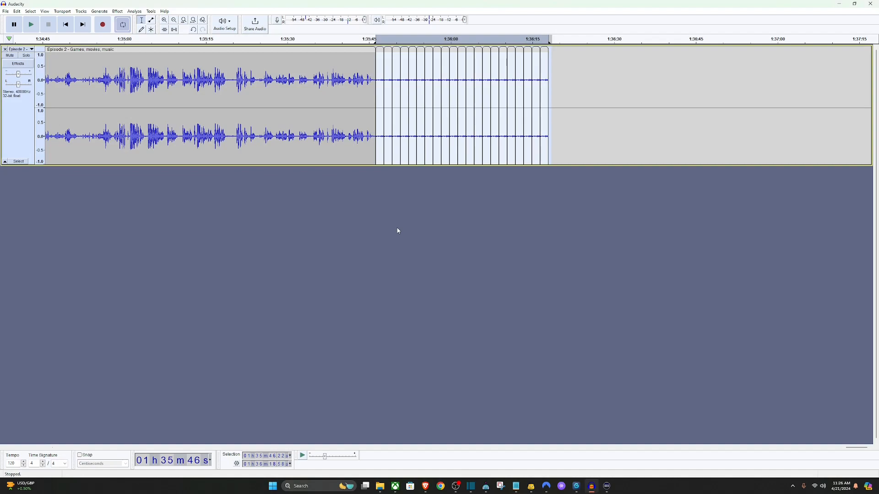
Select the entire track and preview Noise Reduction on it with a 17 dB reduction and a sensitivity of 6.00.
left_click(442, 221)
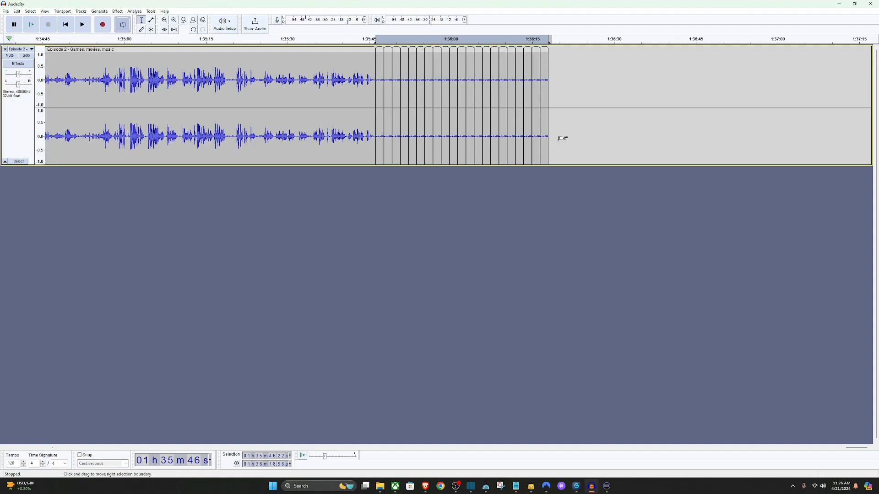
key("ctrl+a")
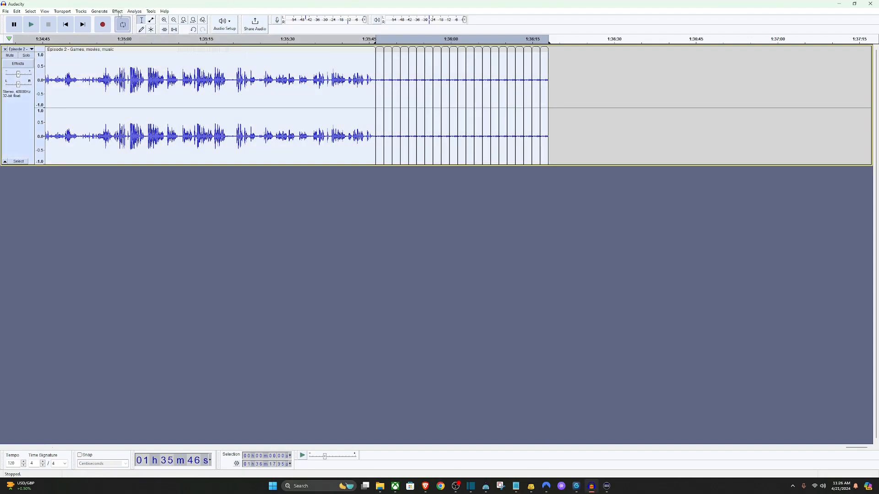
left_click(117, 12)
mouse_move(138, 100)
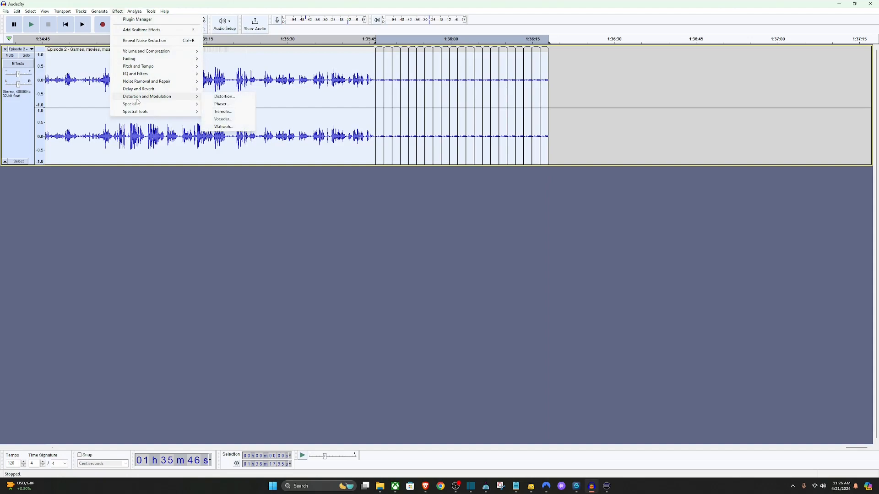
mouse_move(163, 84)
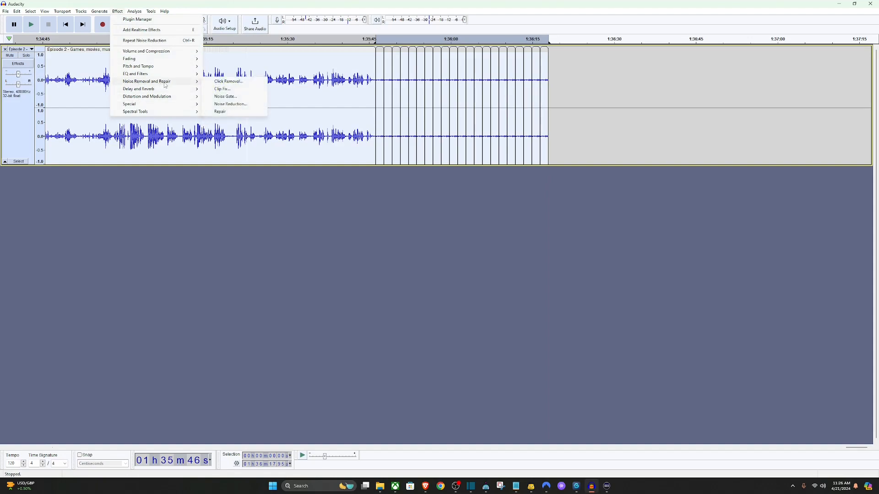
left_click(231, 104)
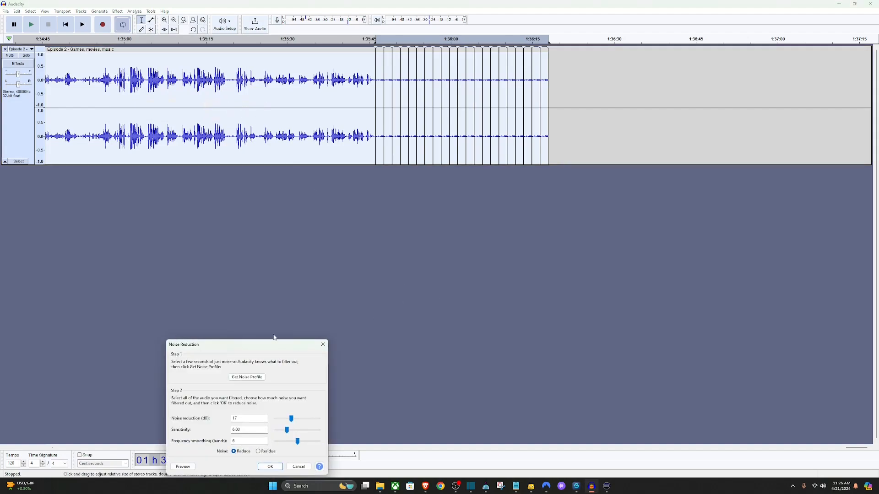
left_click_drag(251, 347, 346, 276)
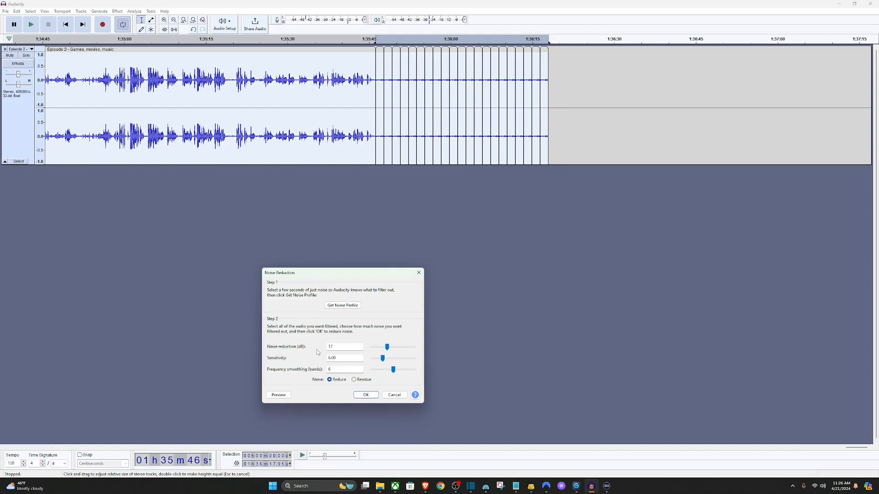
left_click(280, 395)
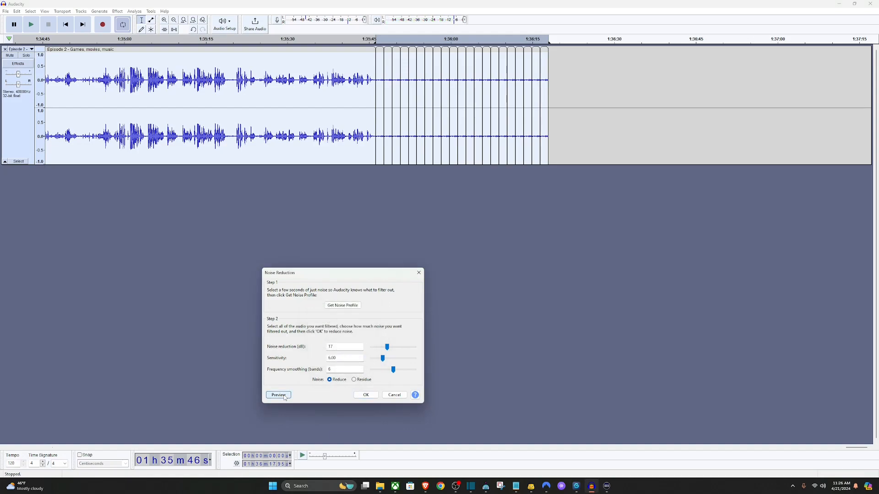
Try a slightly stronger noise reduction level and listen to its preview.
left_click(387, 349)
left_click(277, 395)
left_click(277, 395)
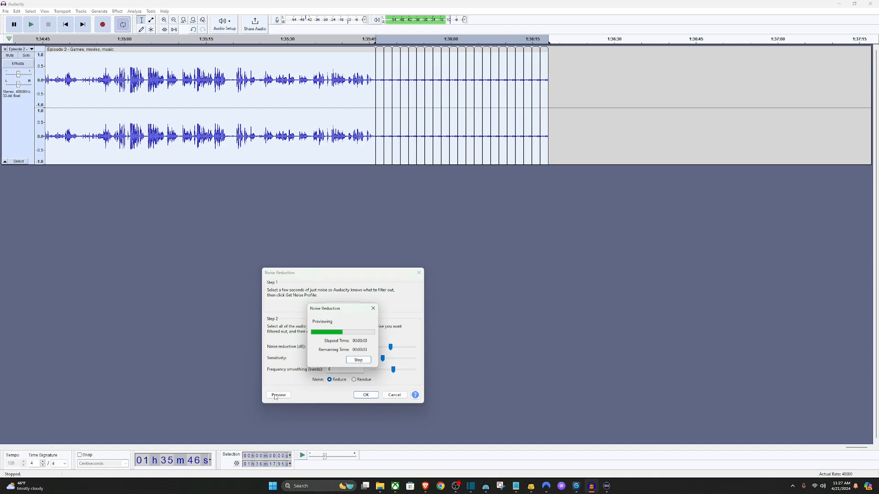
left_click(358, 360)
Set the noise reduction to 16 dB, preview it, and apply it to the whole track.
left_click_drag(391, 348, 387, 349)
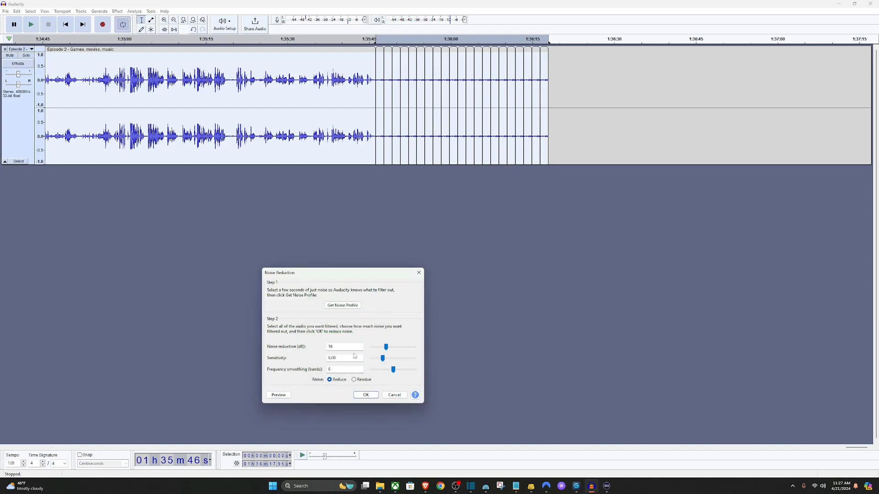
left_click(287, 395)
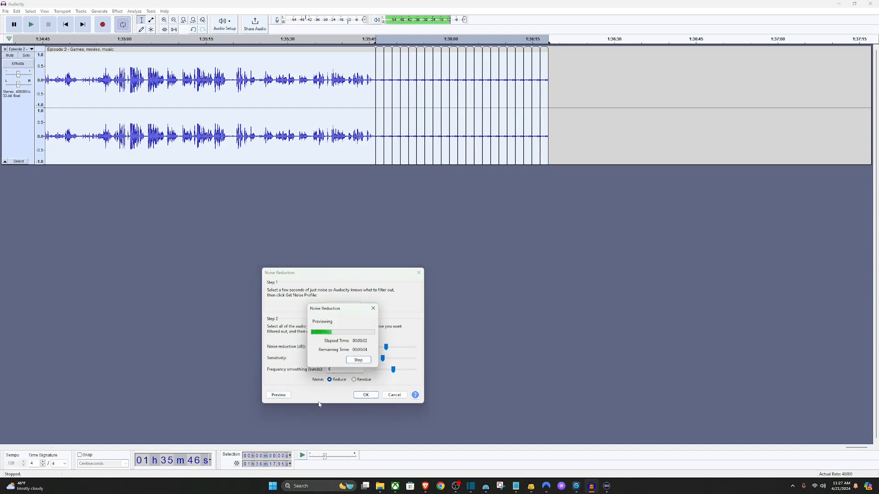
left_click(358, 361)
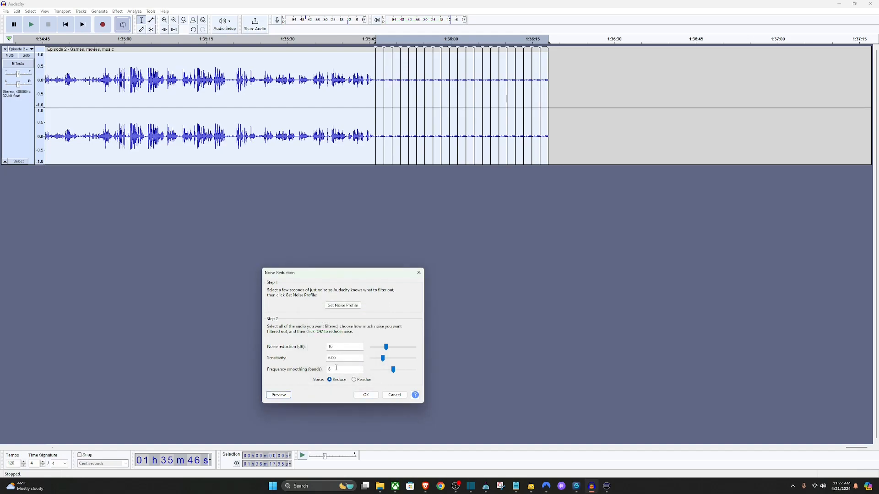
left_click(367, 396)
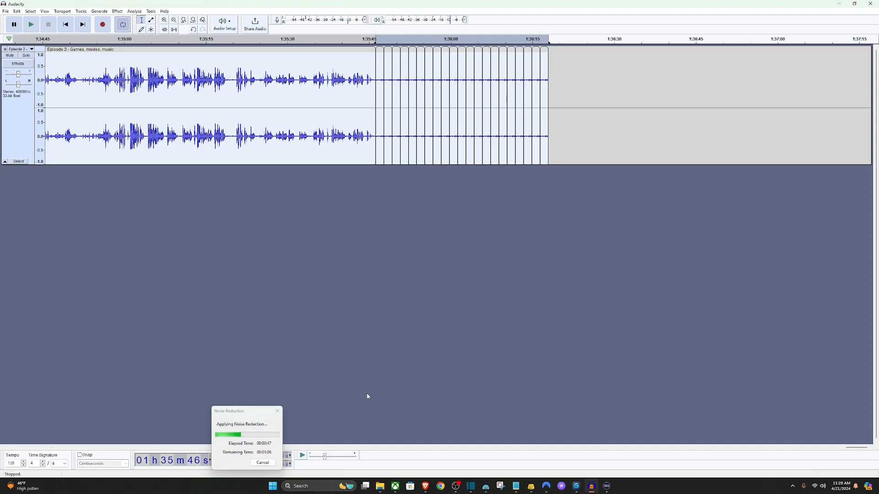
left_click(465, 310)
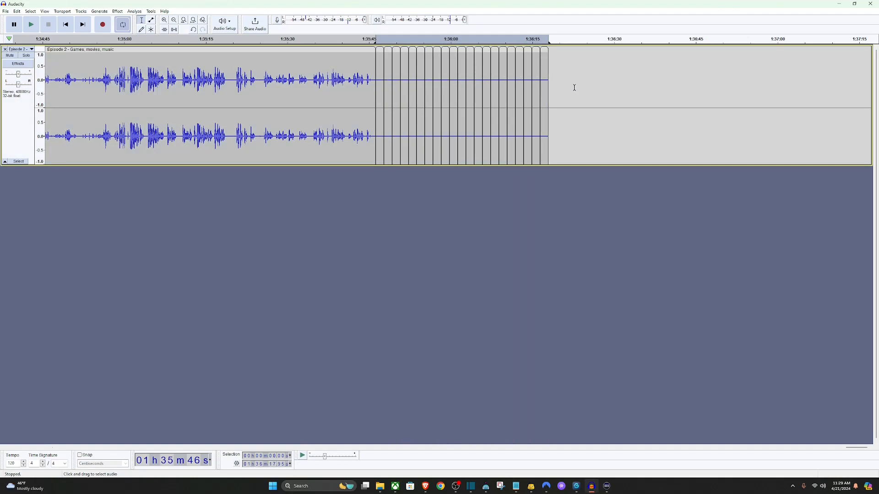
Return to the start of the track and listen to the opening seconds of the cleaned audio.
key("Home")
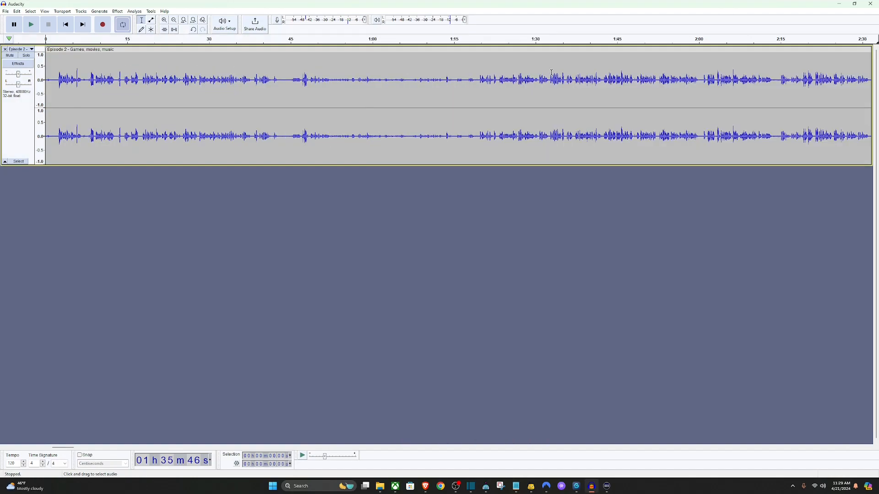
key("space")
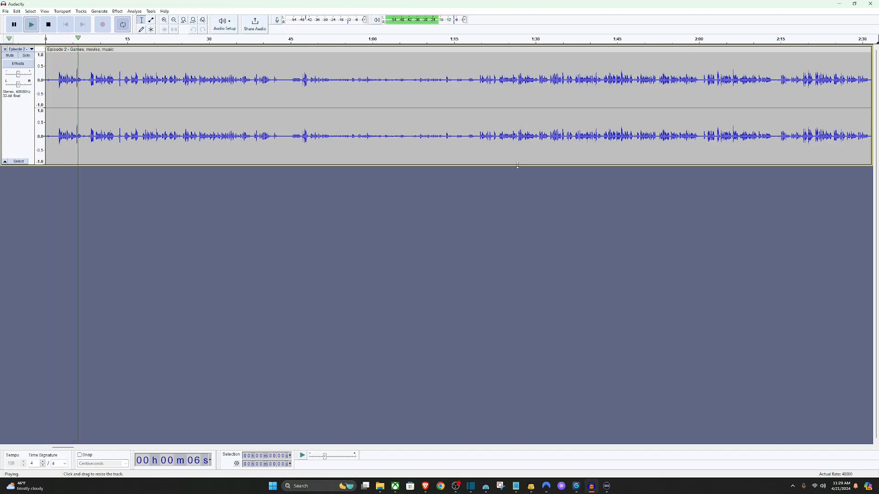
key("space")
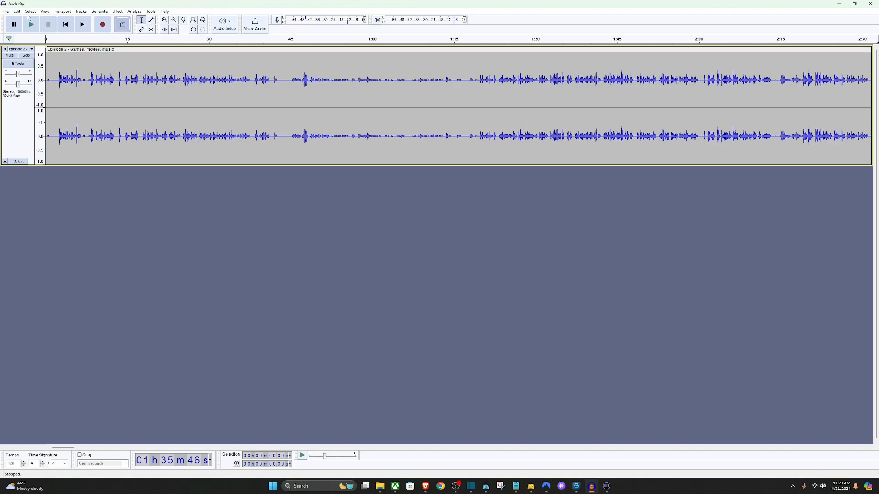
Review the file name, folder and format options for exporting the audio, and close them without exporting.
left_click(6, 11)
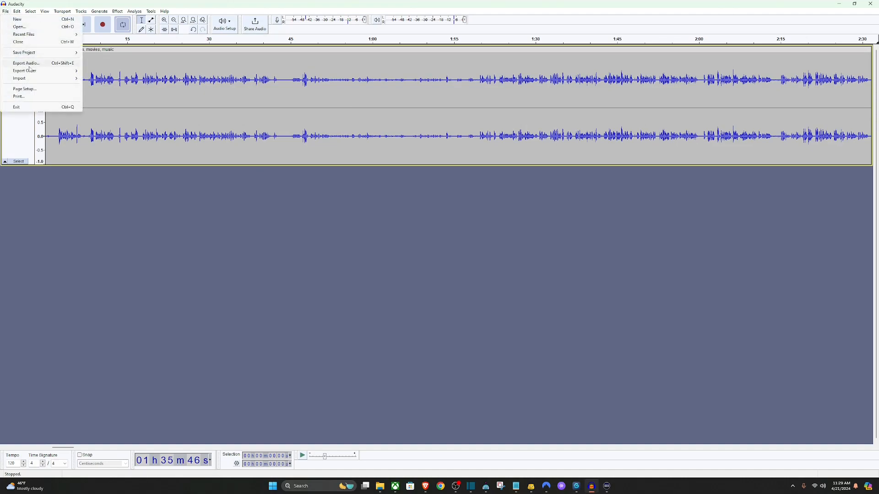
left_click(29, 66)
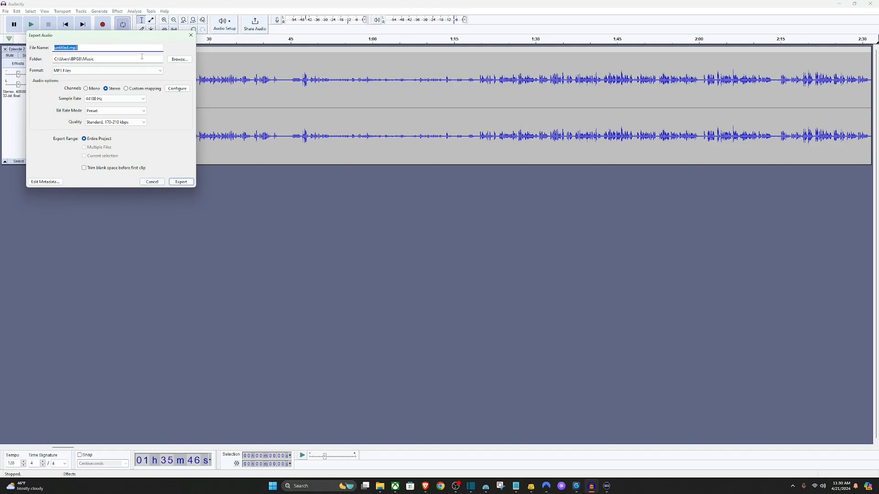
left_click(190, 35)
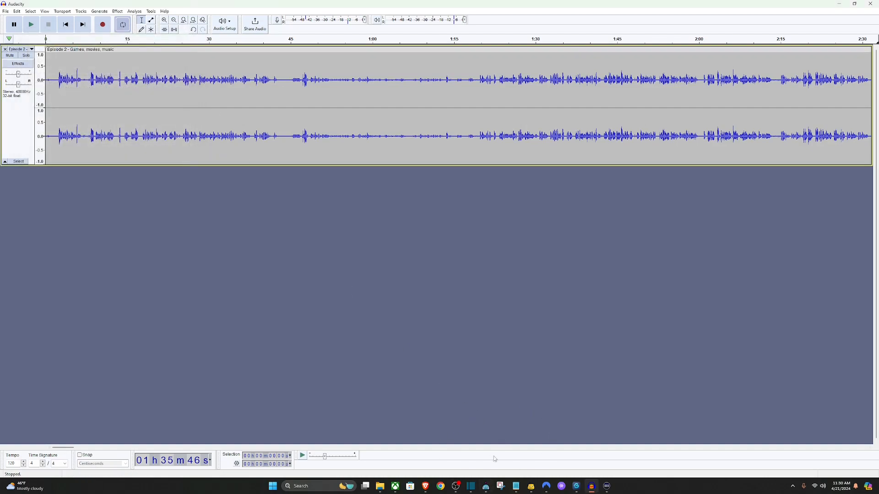
Switch to Shotcut and place "Episode 2 - Games, movies, music.mp4" on track V1 and "Podcast Fixed.mp3" on track A1, both starting at zero.
left_click(470, 487)
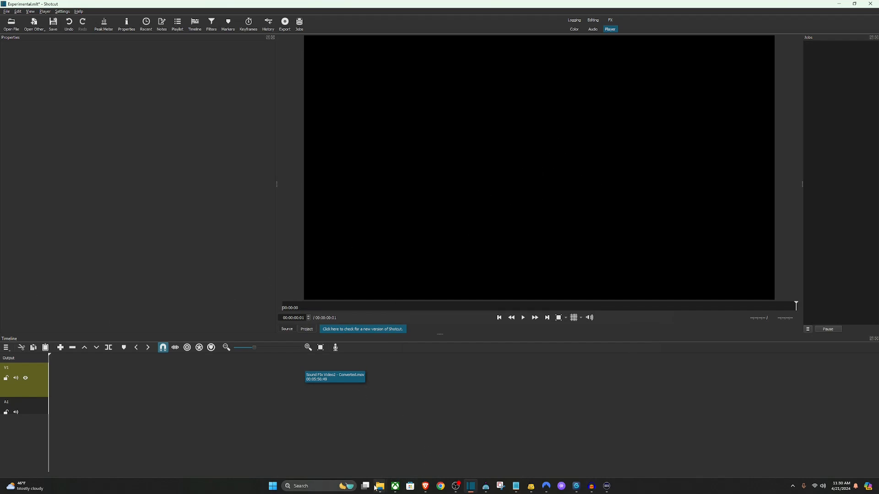
mouse_move(381, 489)
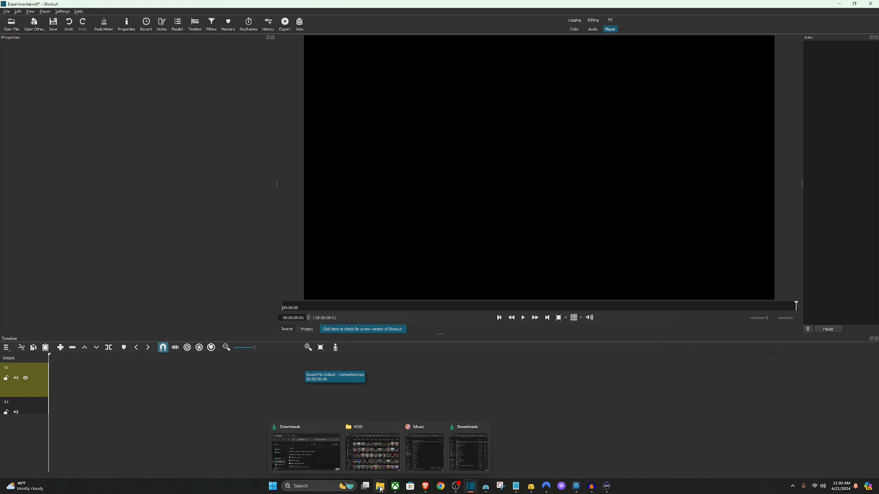
left_click(463, 443)
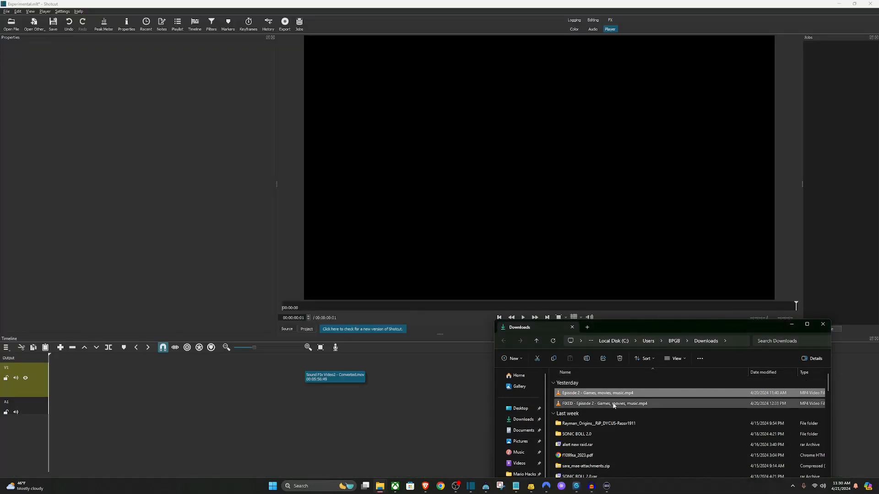
left_click_drag(602, 396, 72, 394)
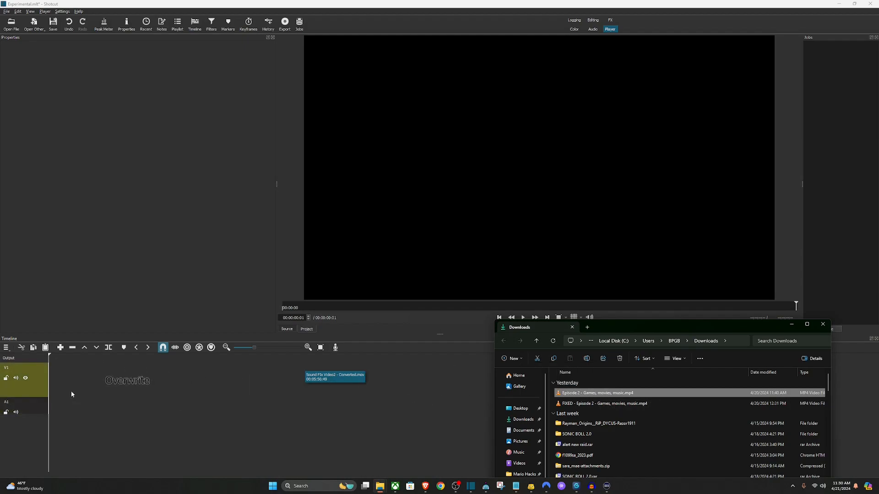
left_click_drag(168, 380, 129, 384)
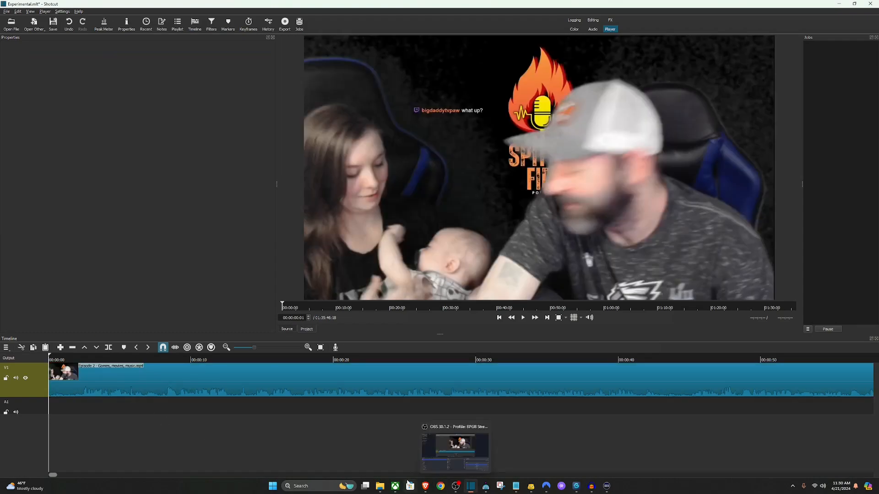
mouse_move(379, 486)
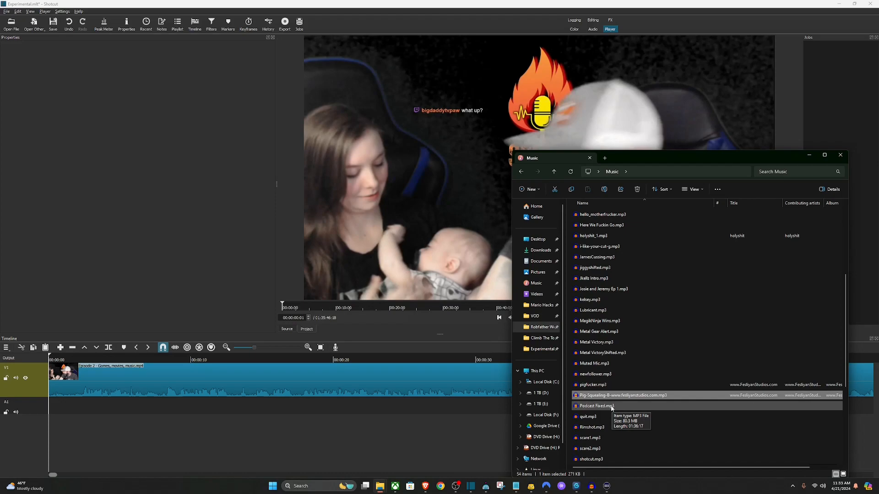
left_click_drag(612, 408, 74, 406)
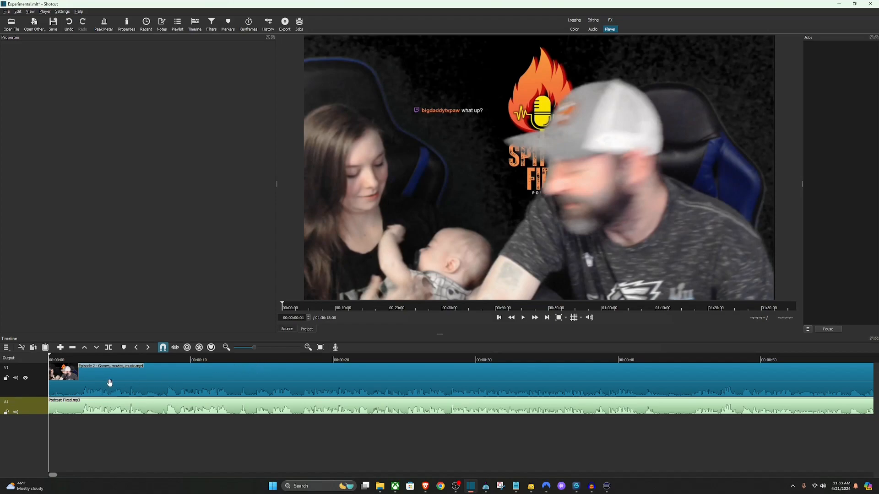
Mute audio track A1 and listen to the opening seconds of the video's original sound on V1.
left_click(17, 413)
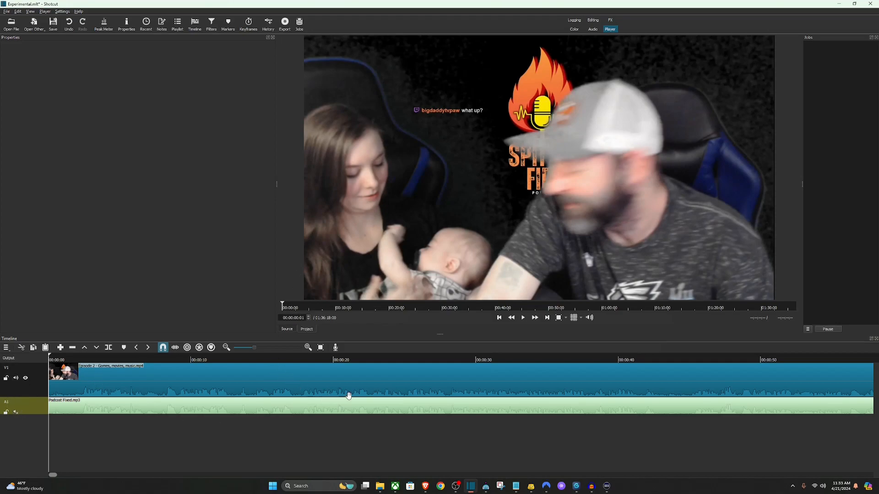
key("space")
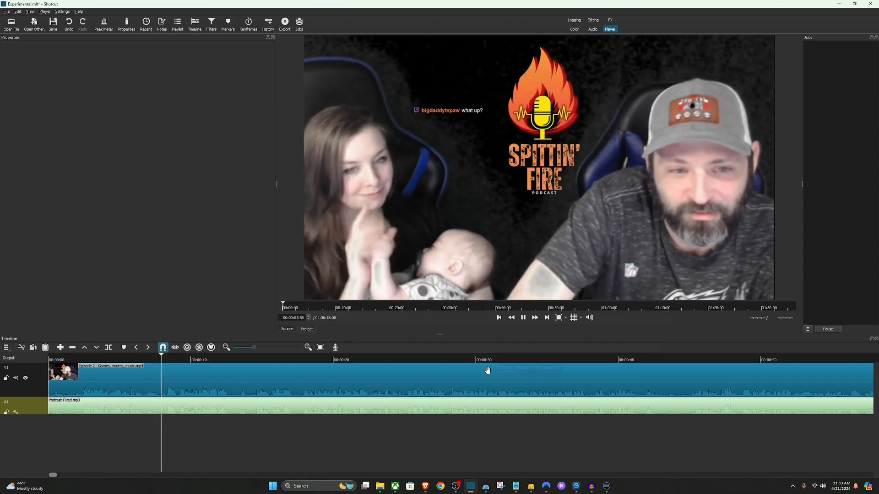
key("space")
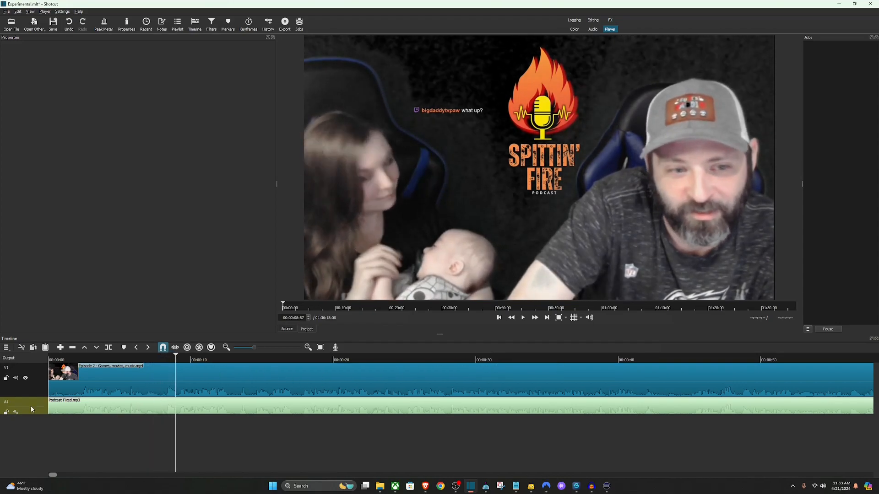
Mute track V1, unmute track A1, and listen to the cleaned audio with the video from the start of the timeline.
left_click(16, 378)
left_click(16, 412)
key("Home")
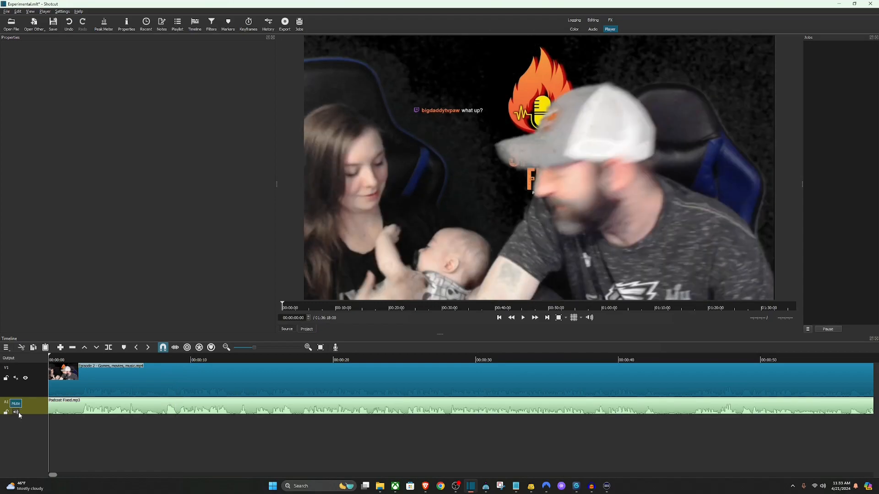
key("space")
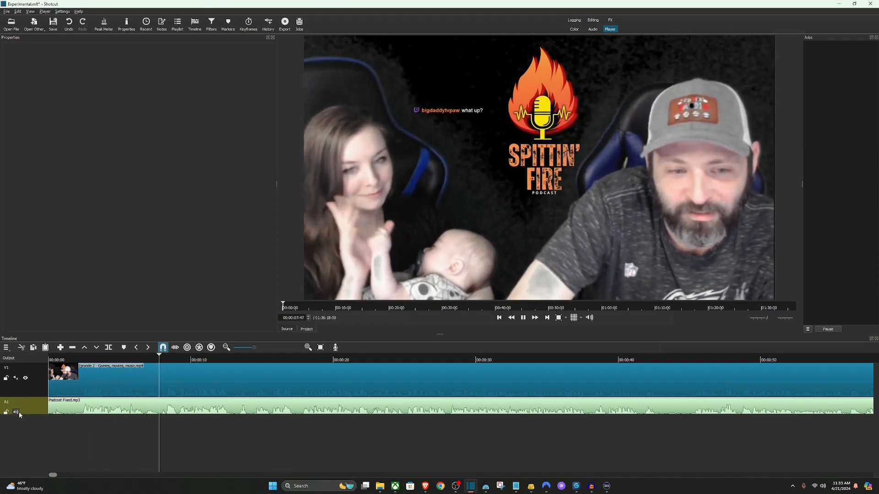
key("space")
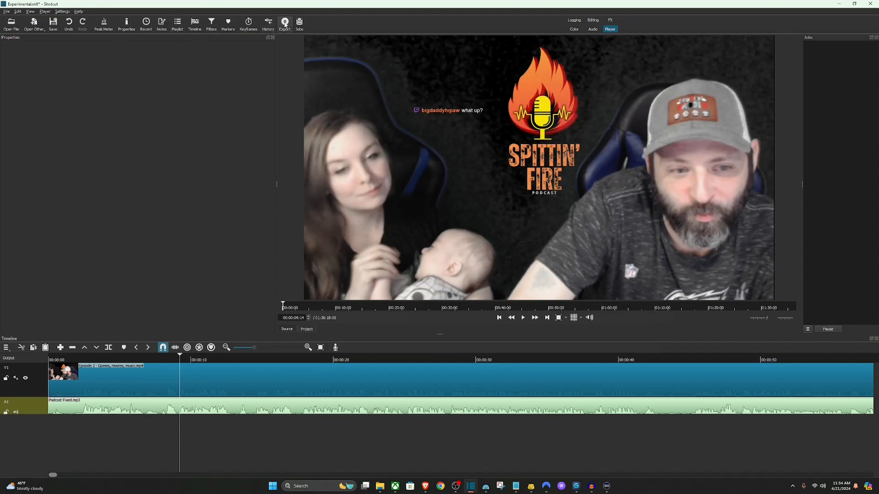
Review the timeline's export settings and the MP4 file name and folder options, and close the file dialog without exporting.
left_click_drag(878, 54, 249, 100)
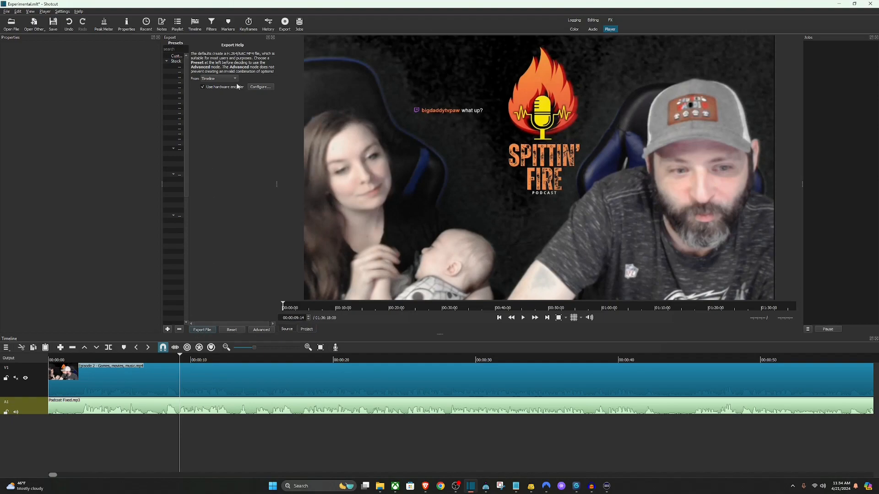
left_click(202, 330)
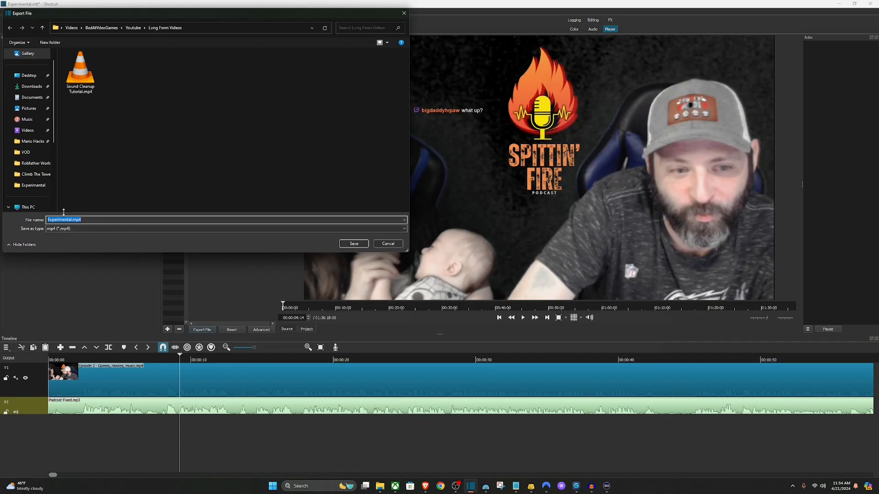
left_click(388, 244)
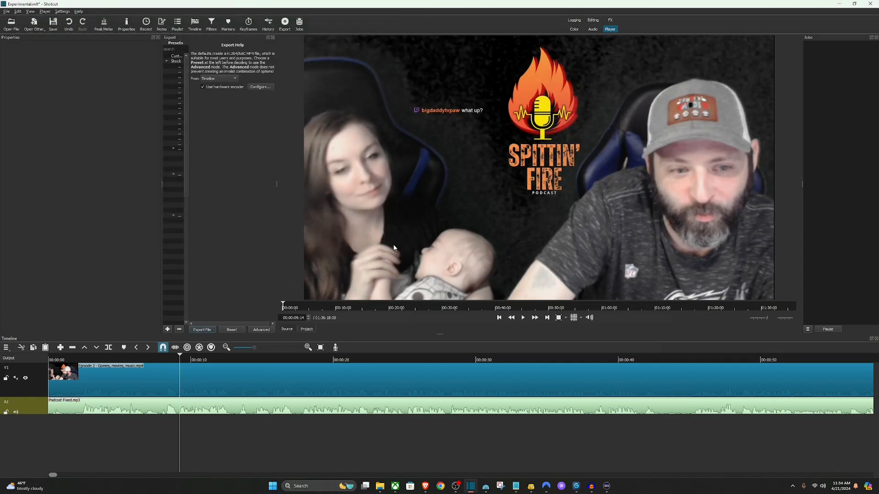